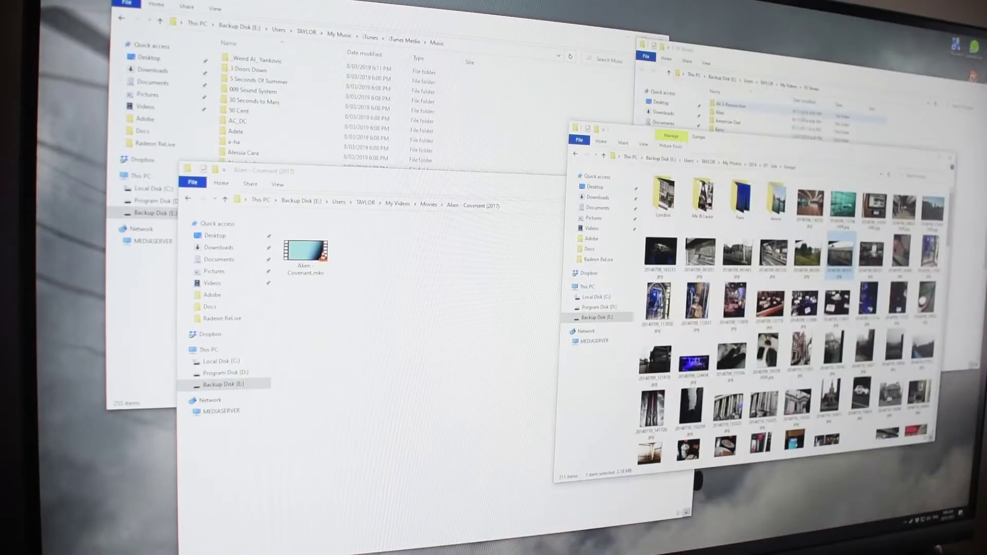
Bring up the 'Installing OMV5 On a Raspberry PI' guide PDF in Chrome at its title page
left_click(762, 124)
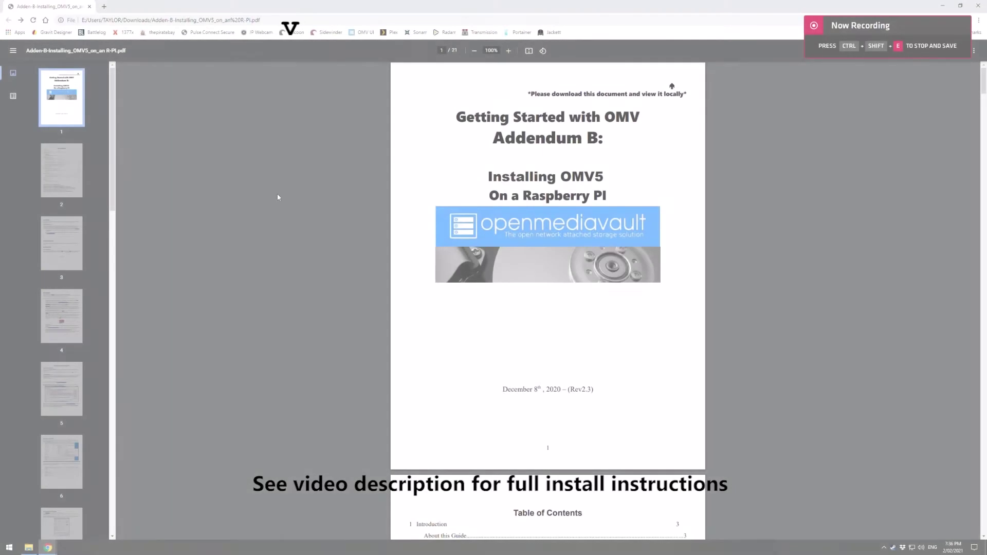
Follow the guide's Raspberry Pi OS link and download the Raspberry Pi OS Lite image
scroll(339, 185, "down", 20)
scroll(337, 186, "down", 1)
left_click(511, 242)
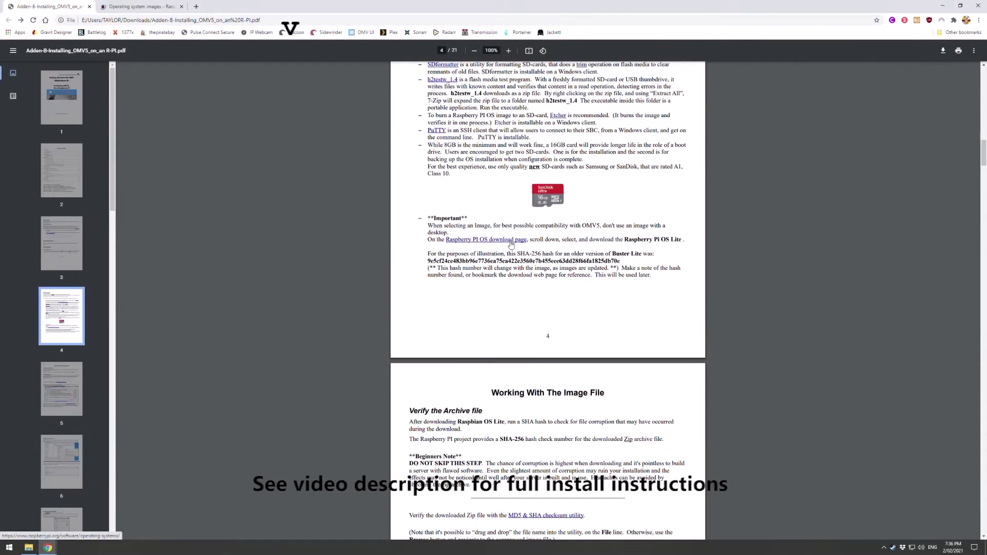
key("ctrl+Tab")
scroll(679, 366, "down", 4)
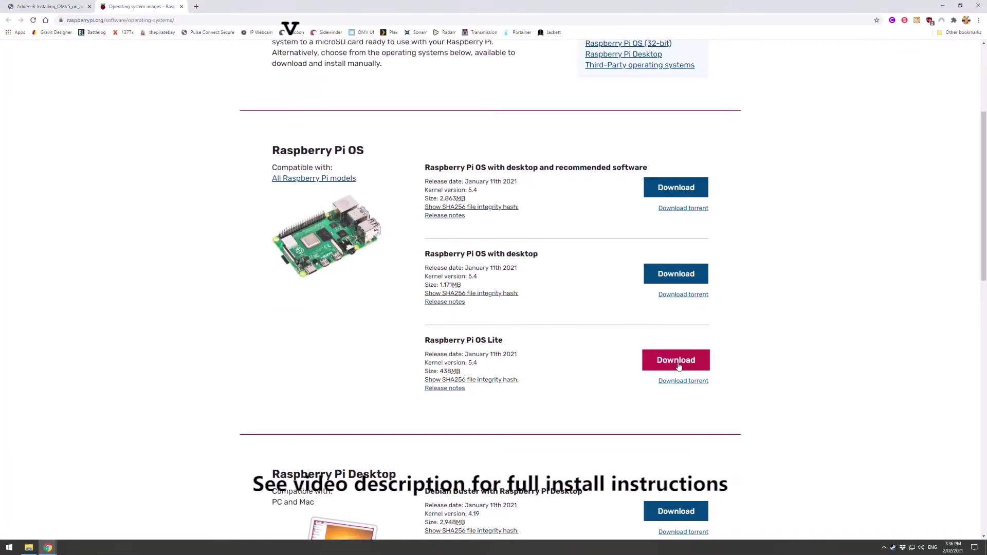
left_click(679, 366)
Back in the guide, search the web for Etcher and open the balenaEtcher website
key("ctrl+shift+Tab")
scroll(362, 261, "down", 3)
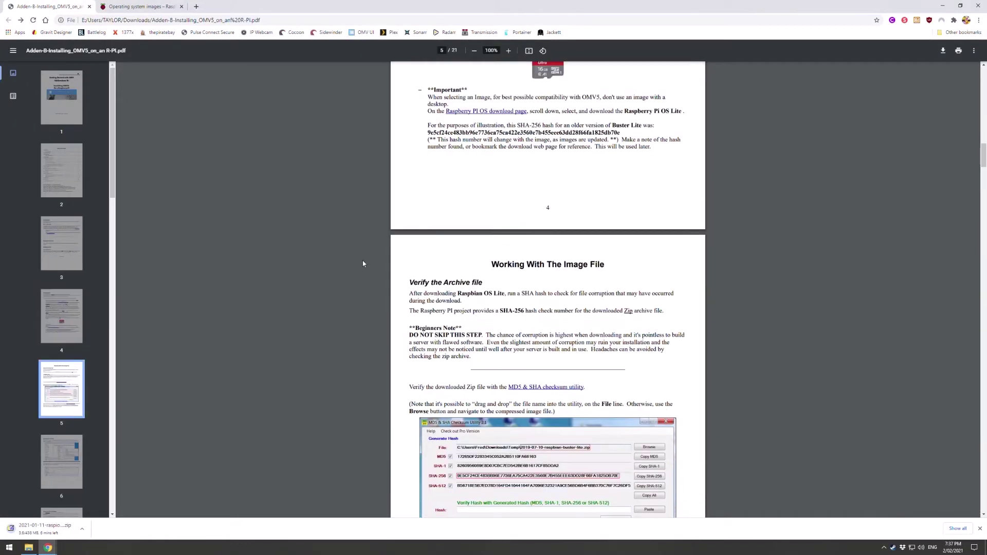
scroll(363, 264, "down", 15)
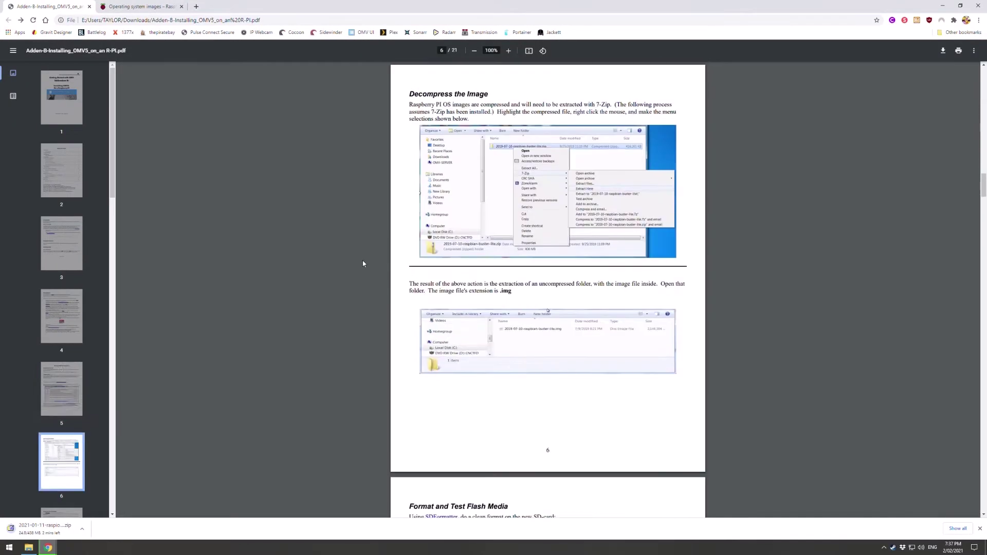
scroll(363, 263, "down", 20)
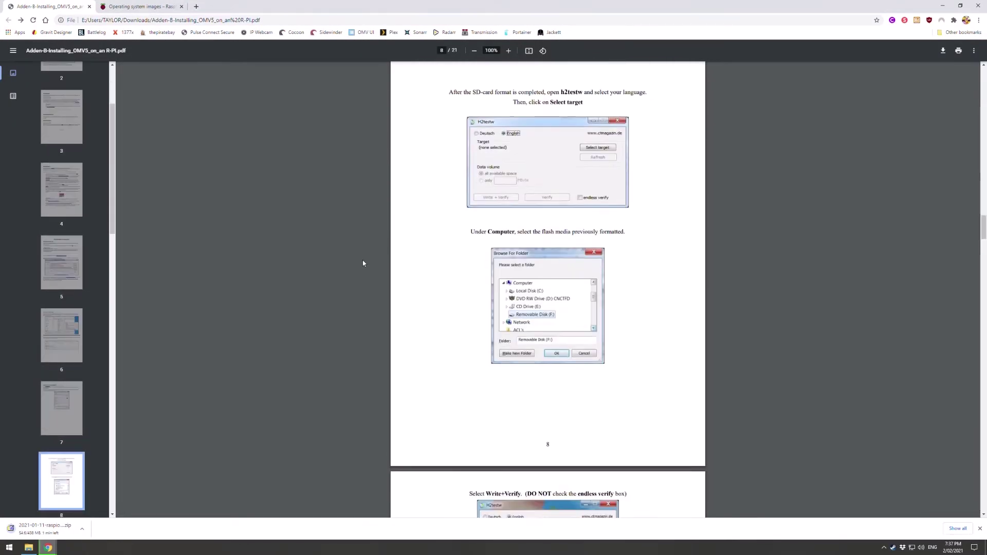
scroll(363, 264, "down", 1)
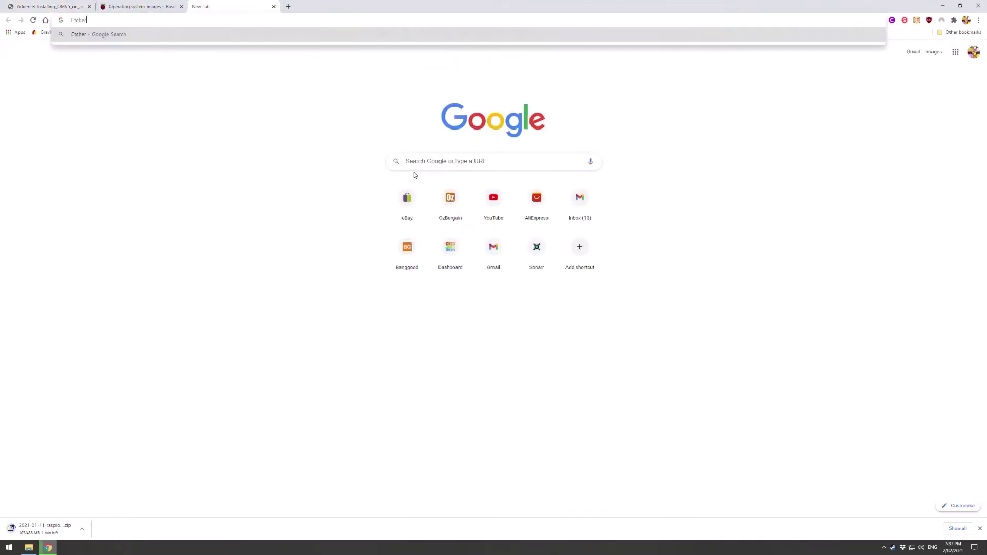
key("Return")
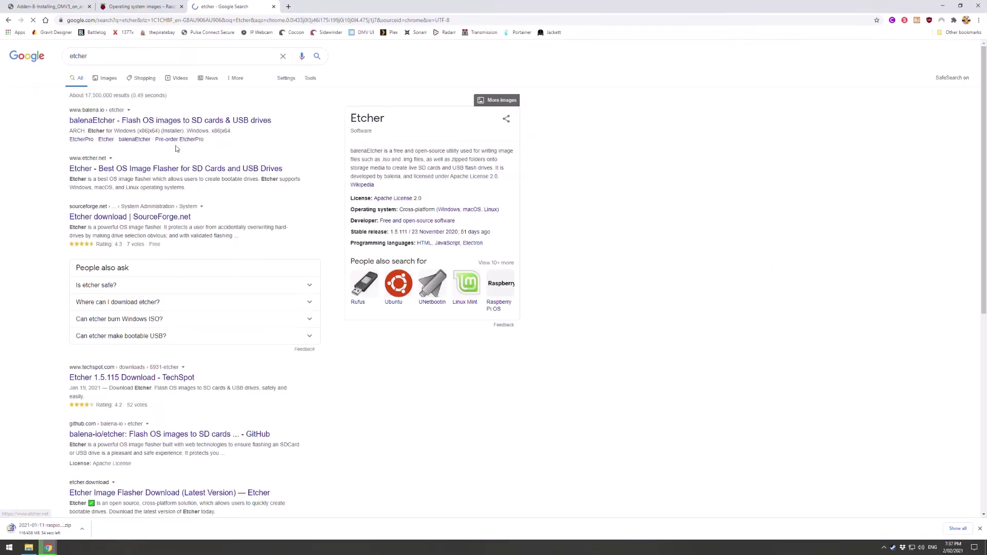
left_click(130, 127)
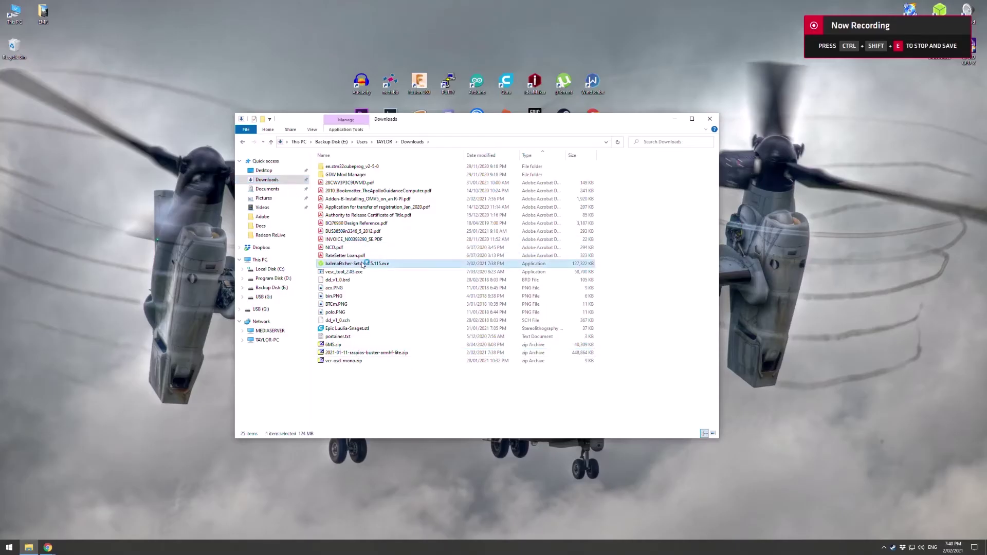
Extract the raspios zip into Downloads with 7-Zip and pick the .img in Etcher's Flash from file
right_click(356, 354)
mouse_move(391, 384)
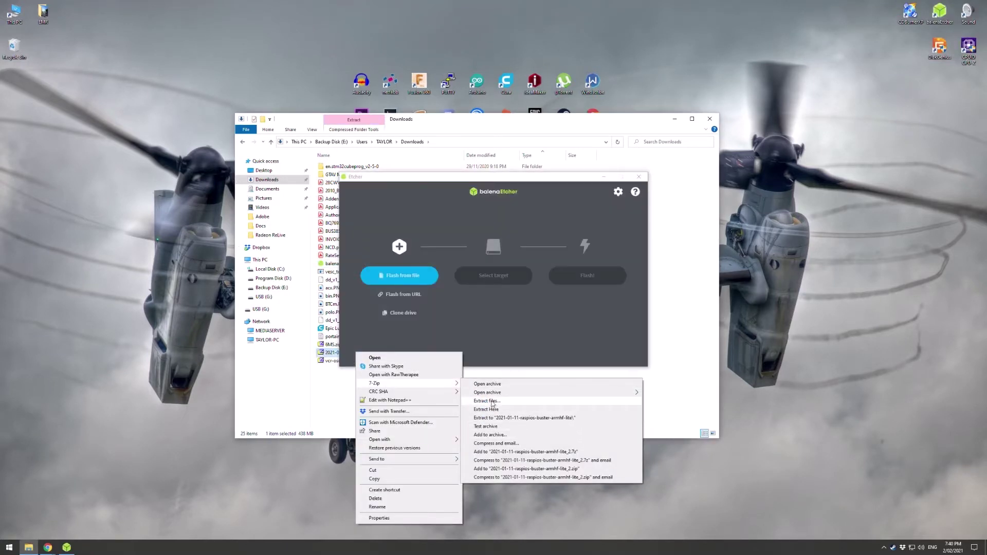
left_click(487, 400)
left_click(489, 322)
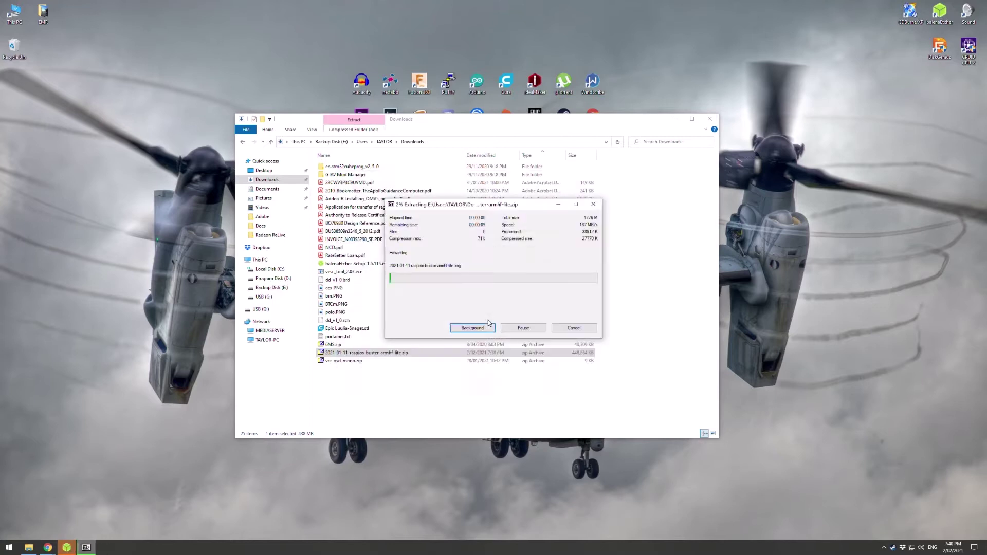
left_click(708, 121)
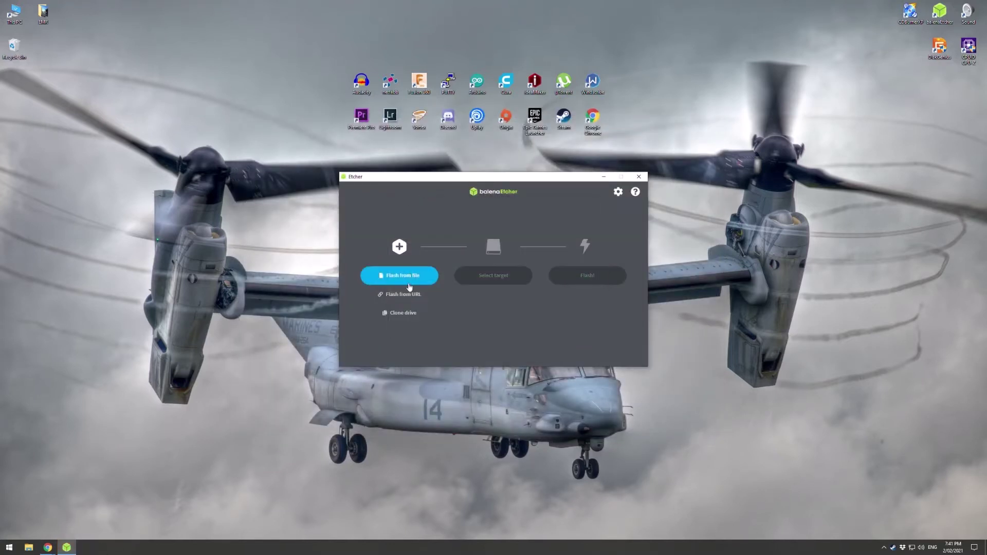
left_click(403, 277)
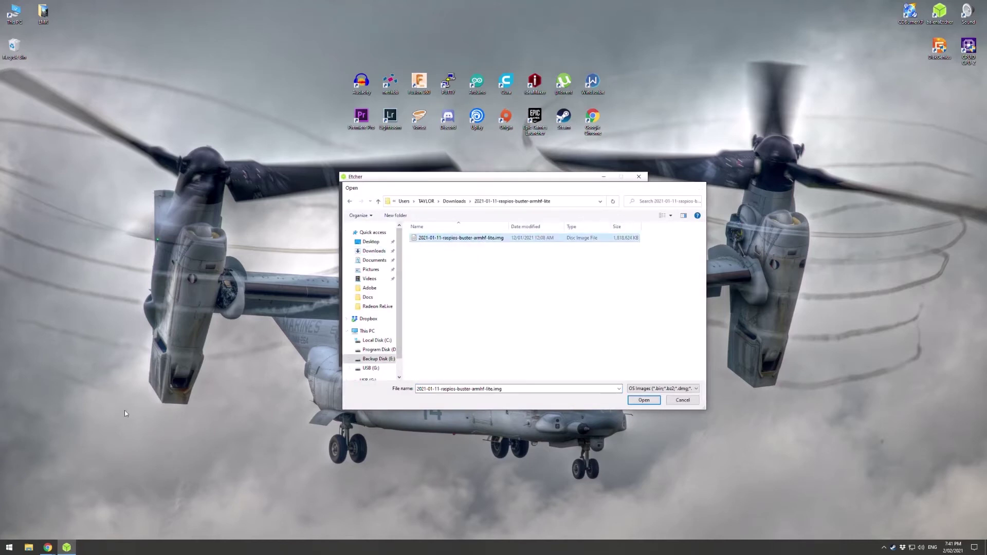
key("super+e")
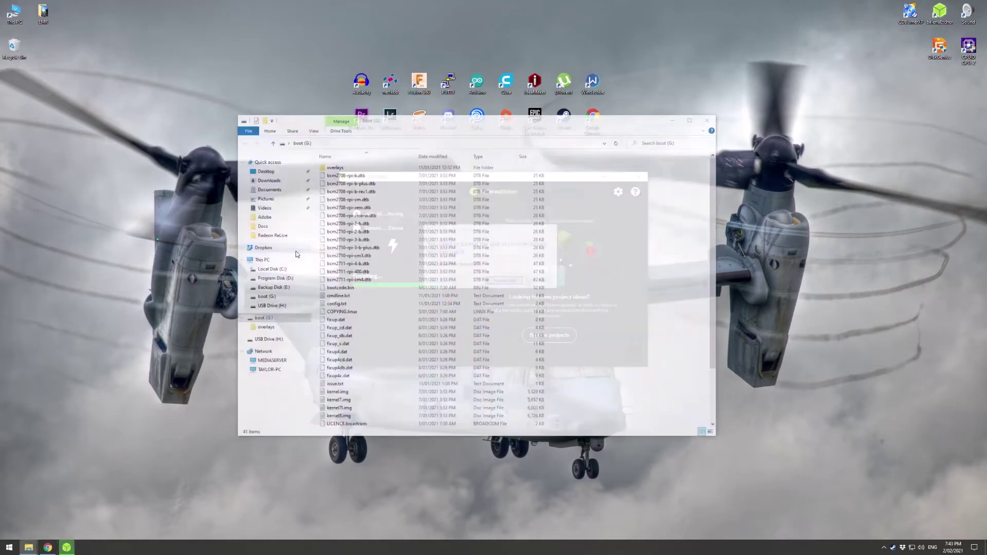
Create an empty, extensionless file named ssh on the boot (G:) drive
key("Escape")
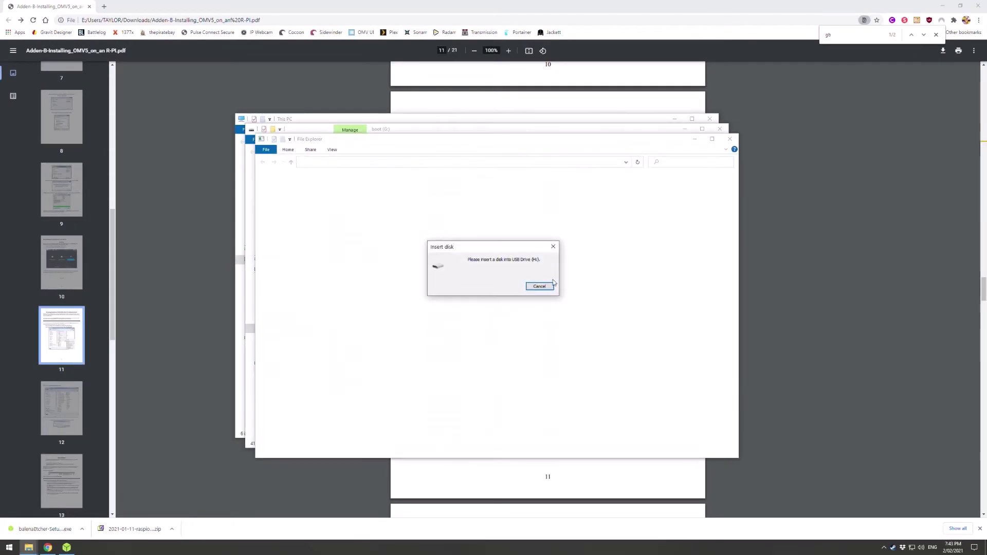
left_click(540, 284)
left_click(540, 282)
right_click(578, 348)
mouse_move(622, 466)
left_click(710, 503)
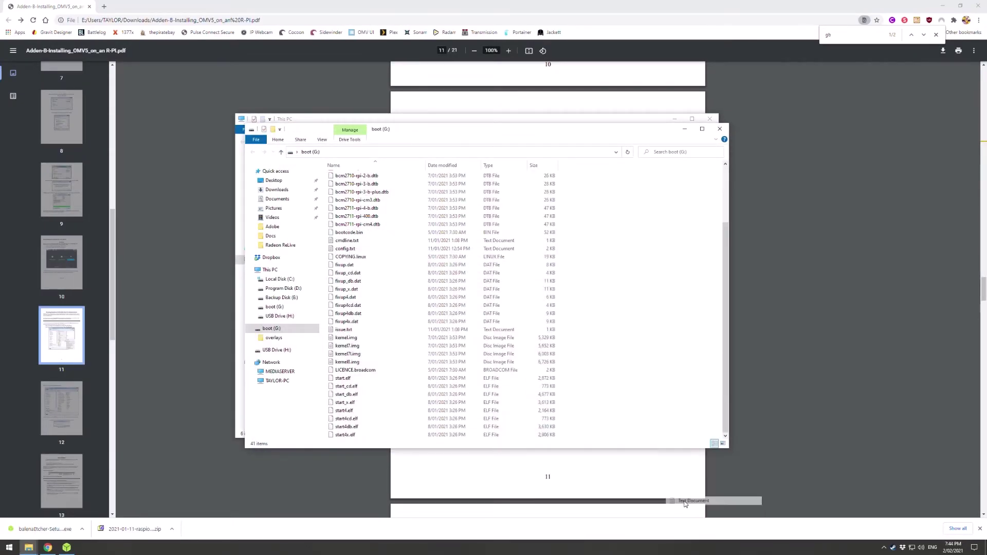
type("ssh")
key("Return")
left_click(558, 276)
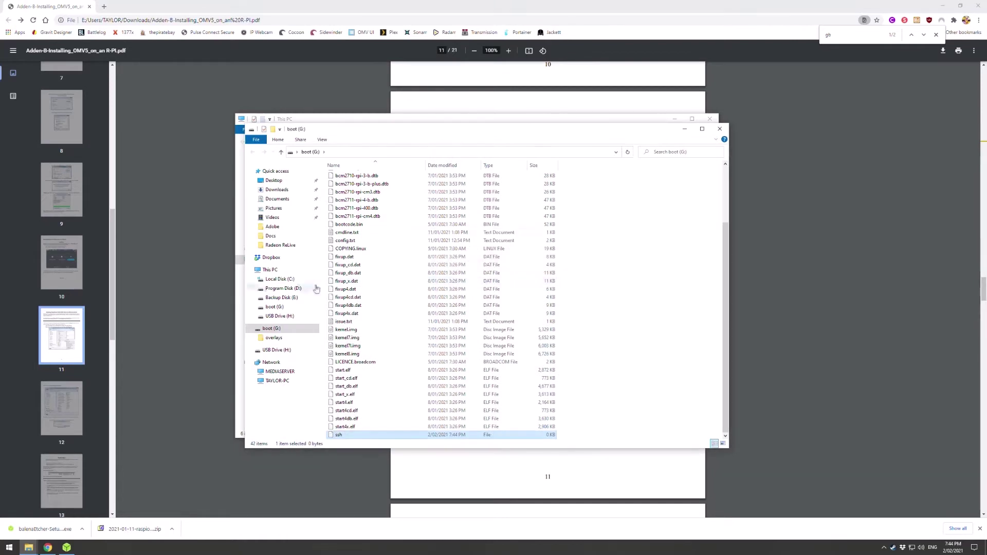
Close the boot drive and This PC windows
left_click(720, 129)
left_click(711, 119)
scroll(770, 164, "down", 12)
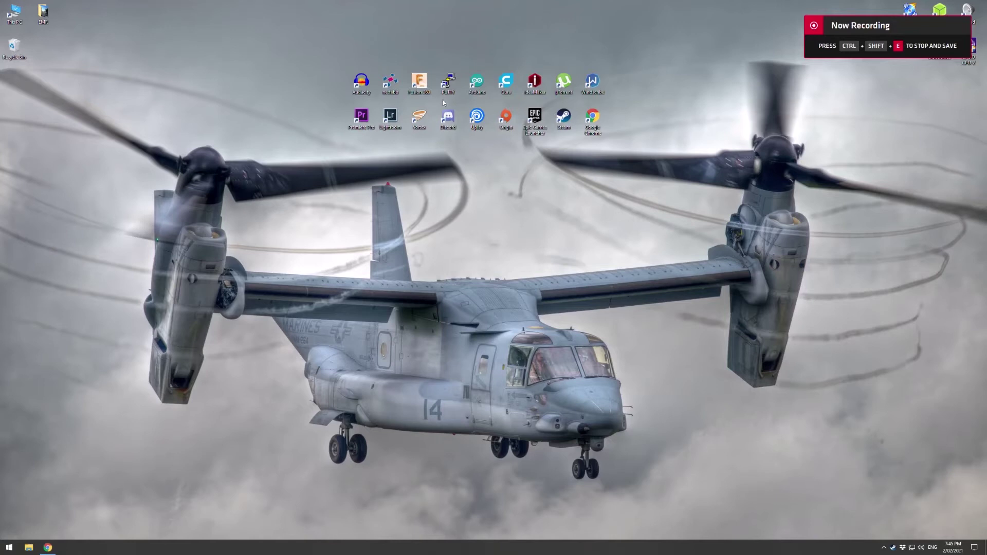
Load the saved raspi PuTTY session and connect to 192.168.0.13
left_click(563, 287)
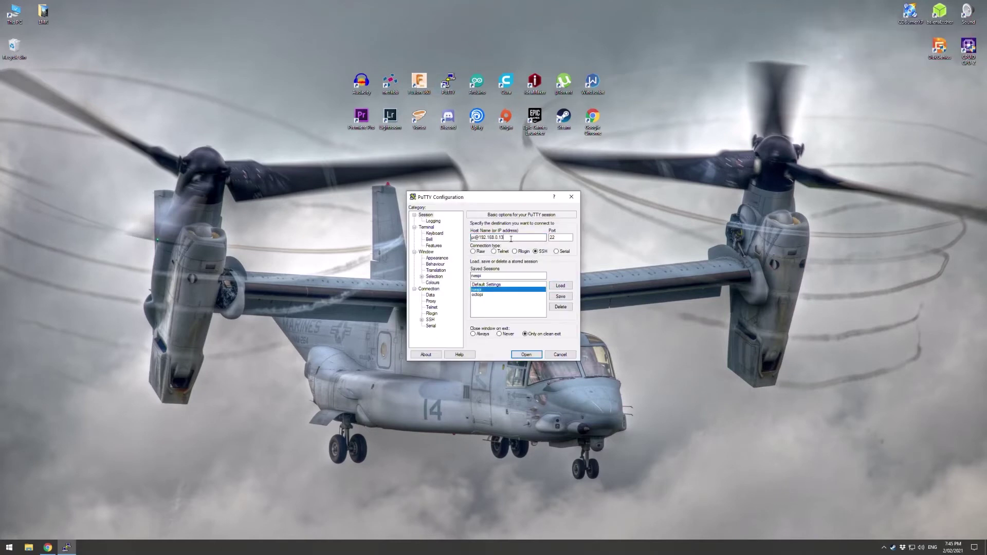
left_click(526, 355)
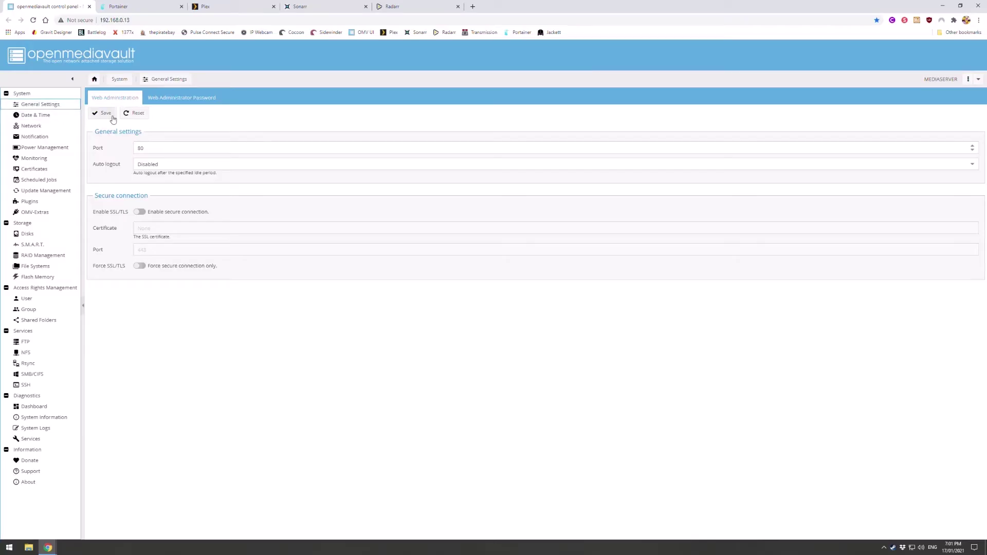
Browse the System settings pages through to OMV-Extras' Docker tab showing Portainer
left_click(178, 98)
left_click(48, 127)
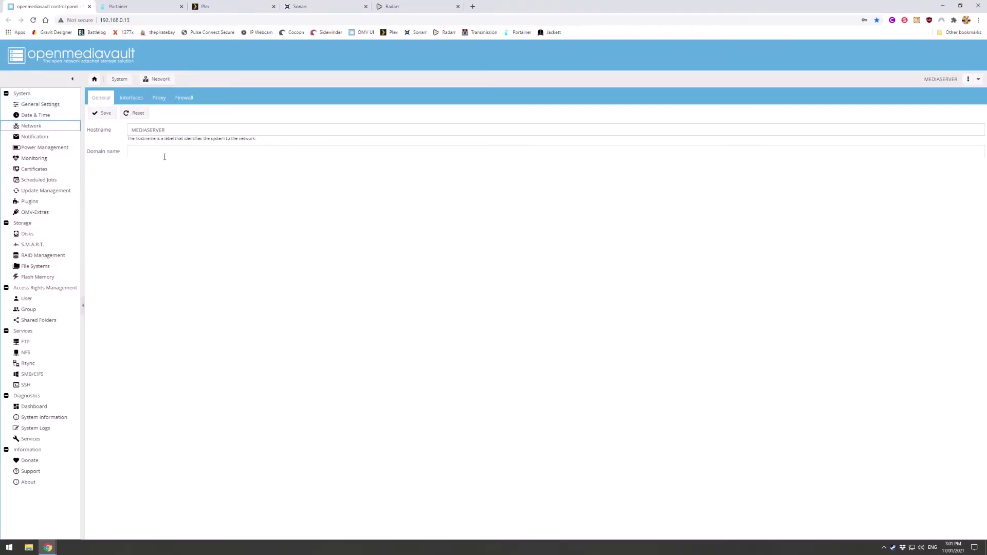
left_click(51, 148)
left_click(55, 158)
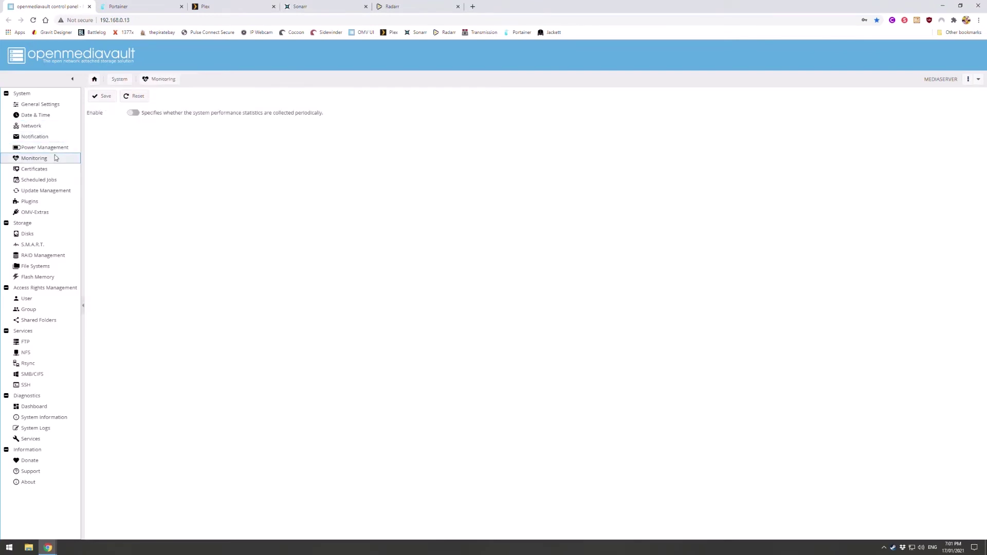
left_click(54, 179)
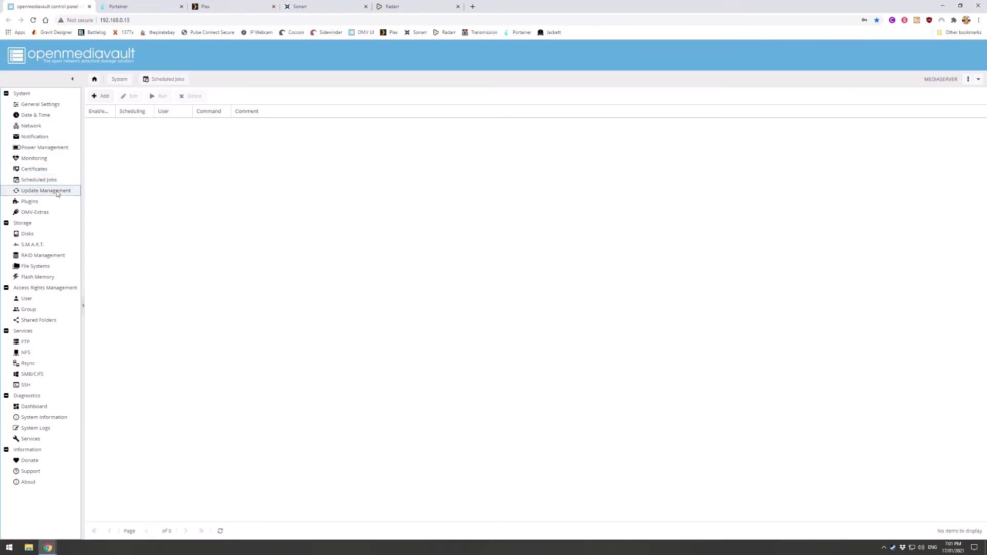
left_click(57, 192)
left_click(53, 202)
left_click(52, 212)
left_click(132, 99)
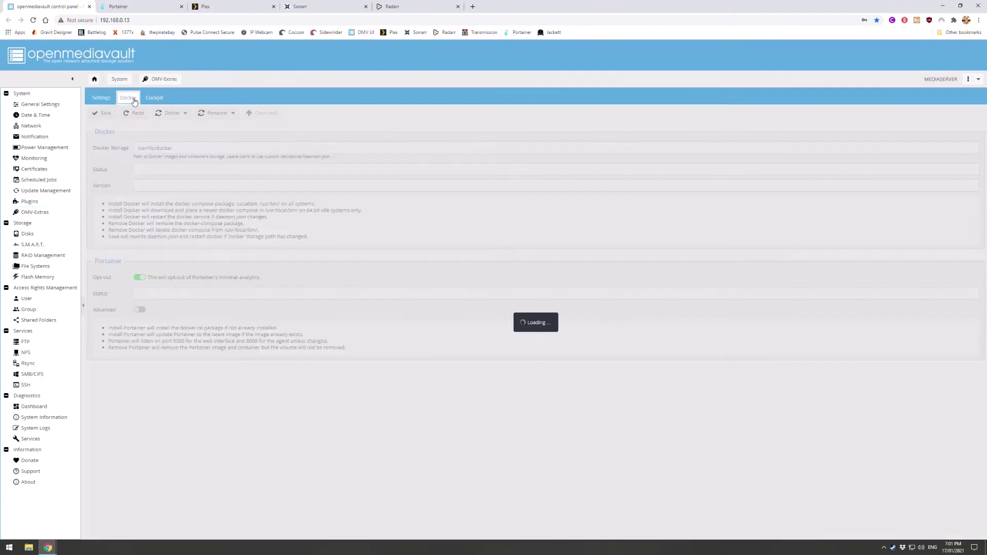
left_click(237, 114)
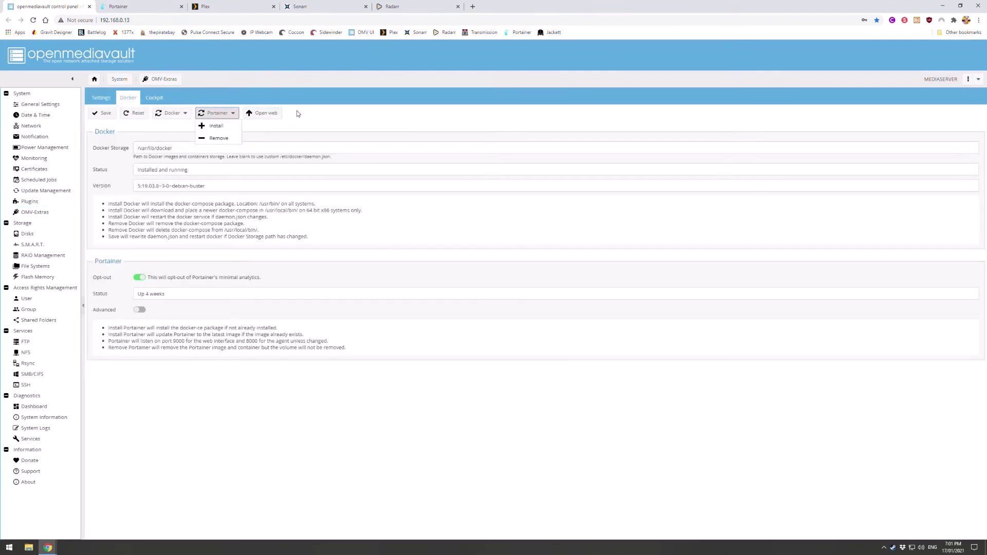
Open Portainer's local endpoint container list, then return to openmediavault
left_click(262, 113)
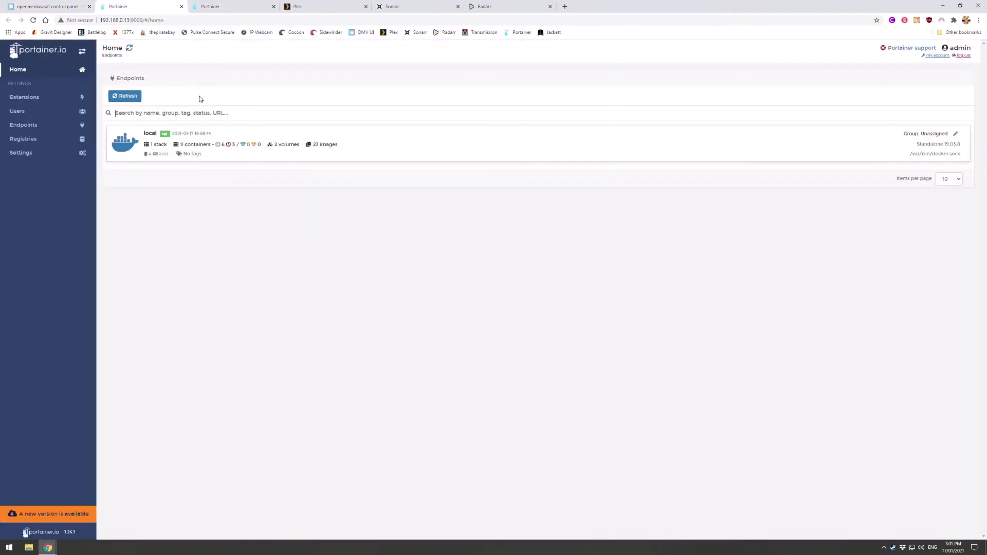
left_click(212, 190)
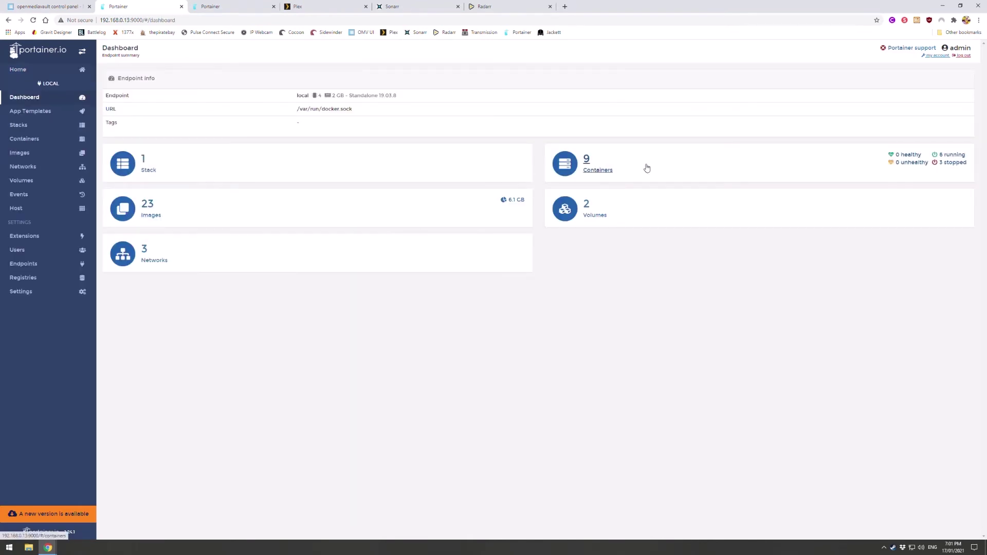
left_click(606, 163)
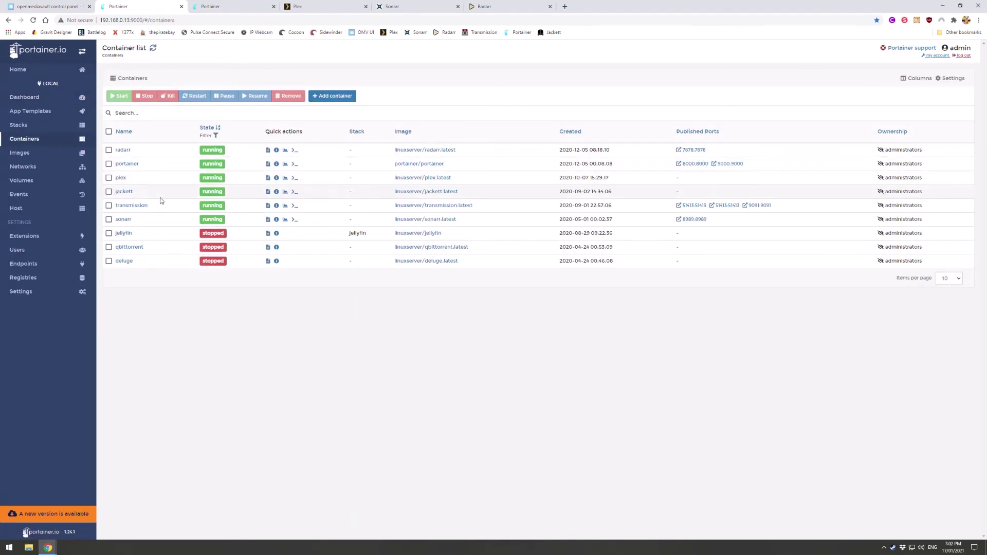
key("ctrl+shift+Tab")
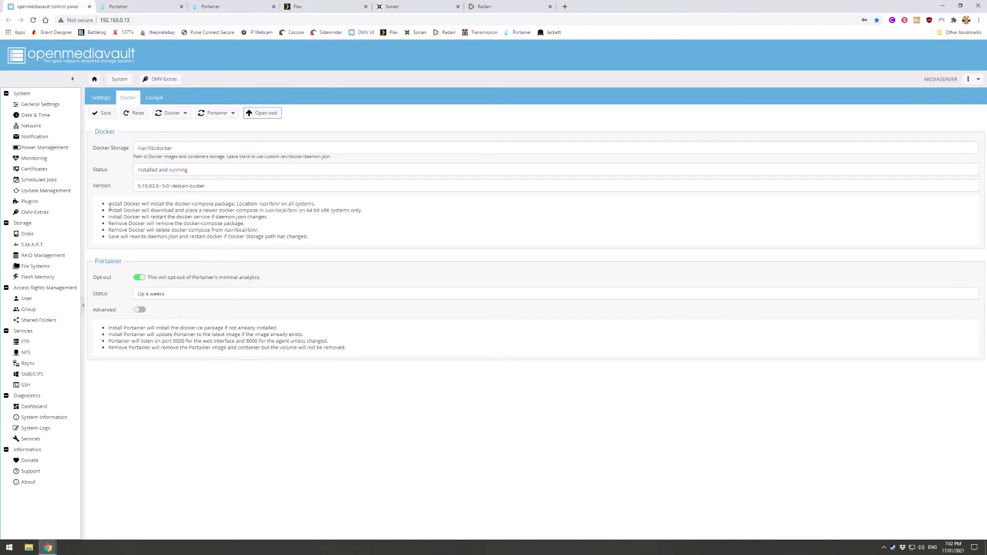
Review the Disks, File Systems and SMB/CIFS share lists, then the User page's home directory settings
left_click(51, 235)
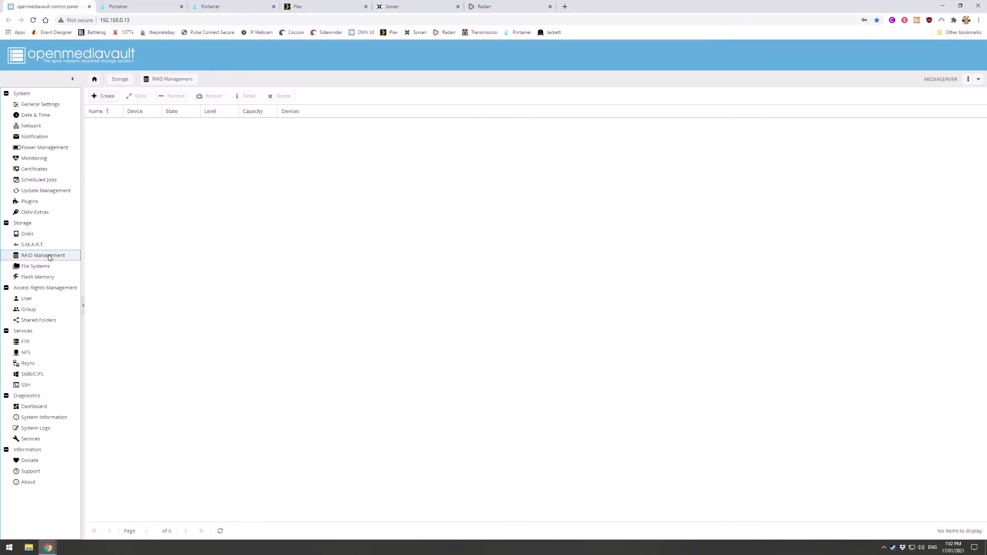
key("Down")
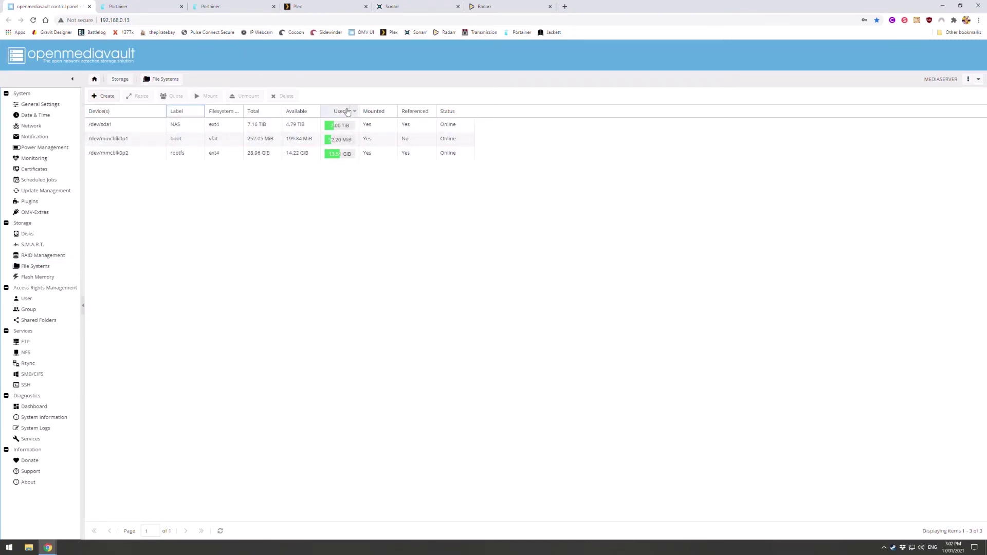
left_click(32, 374)
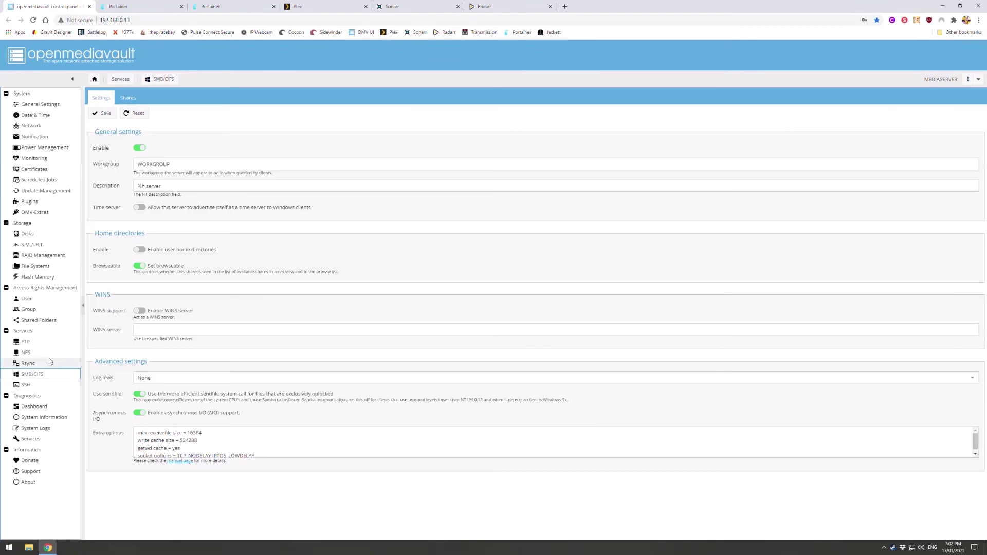
left_click(128, 98)
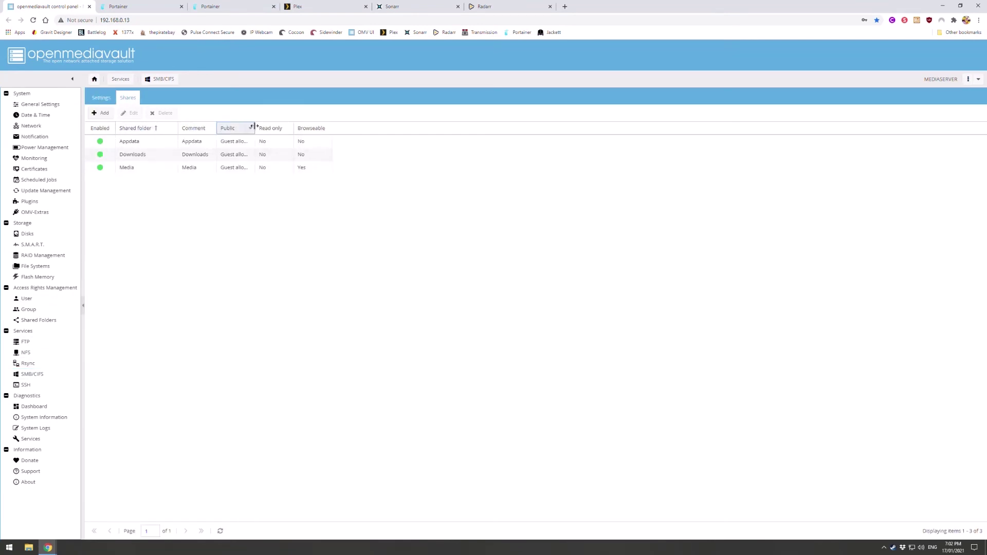
left_click(43, 302)
left_click(124, 101)
Open Shared Folders, then cycle the photo tabs from the SATA board to the SupTronics board
left_click(40, 319)
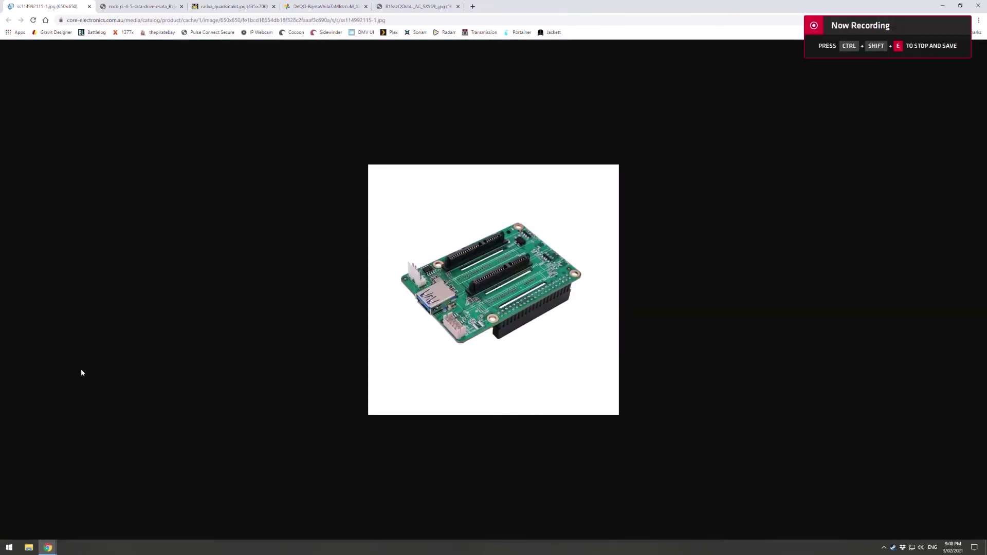
key("ctrl+Tab")
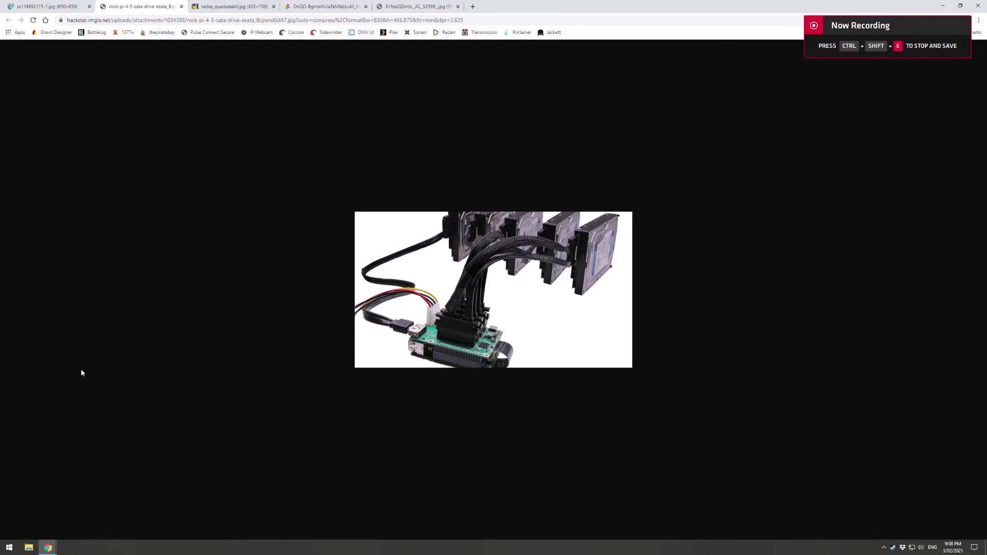
key("ctrl+Tab")
key("ctrl+Tab")
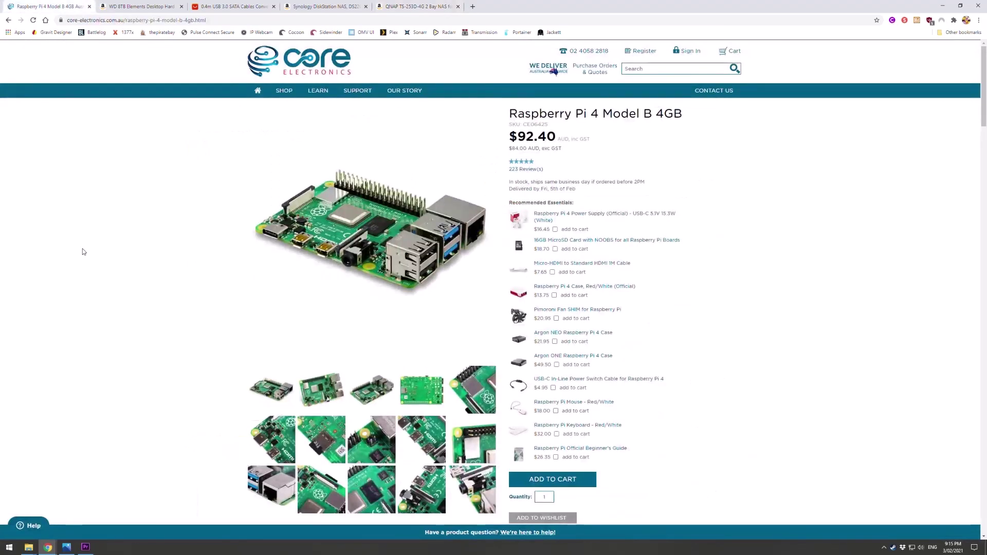
Cycle through the WD 8TB drive, USB-to-SATA cable and Synology DS220+ listings
key("ctrl+Tab")
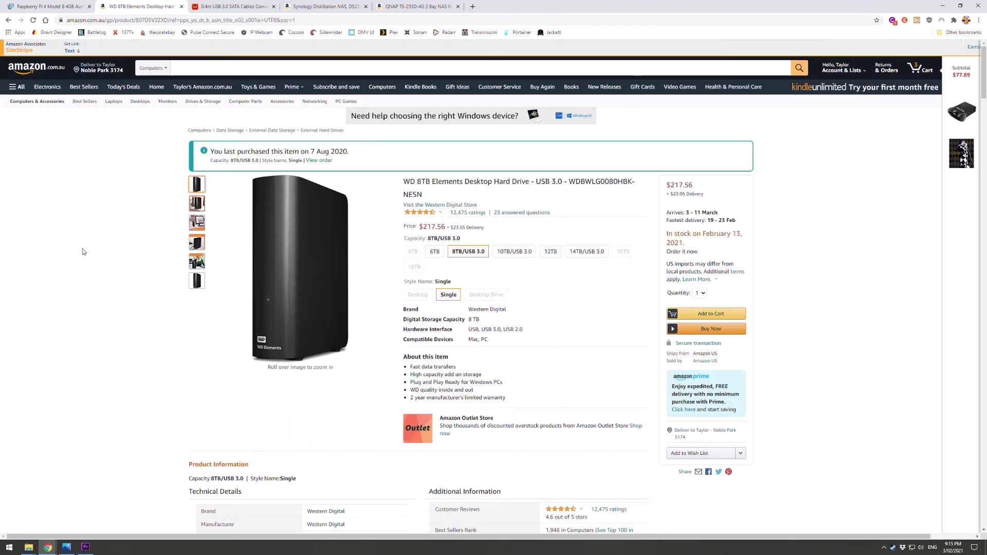
key("ctrl+Tab")
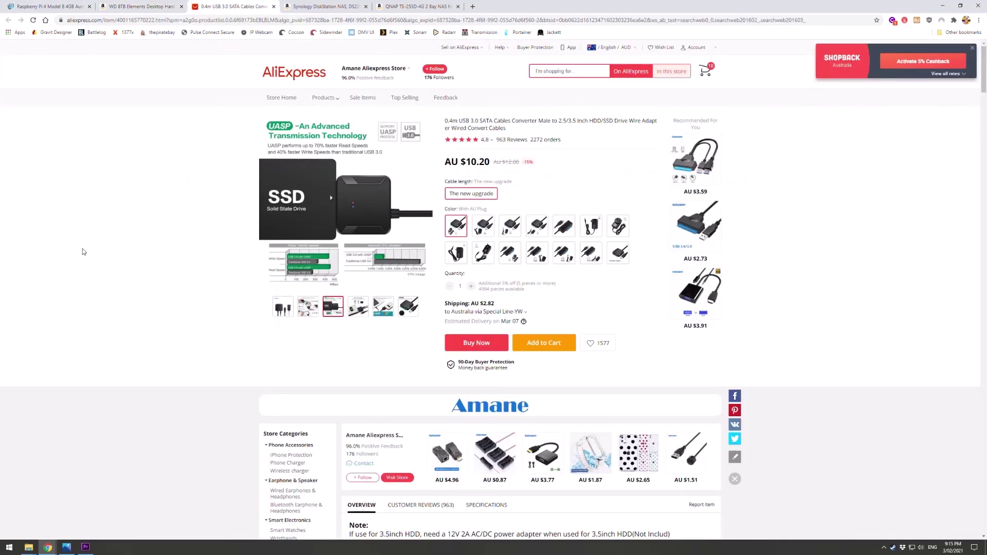
key("ctrl+Tab")
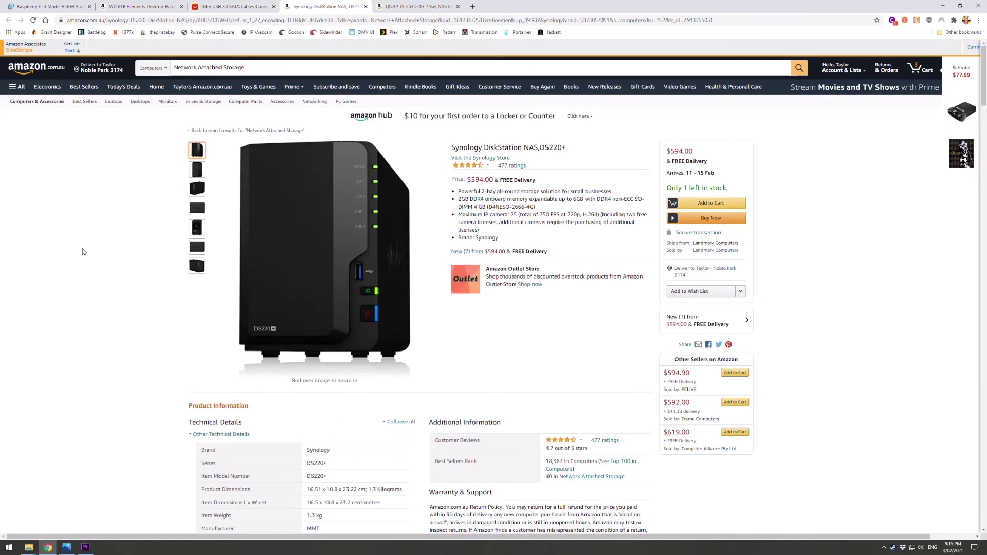